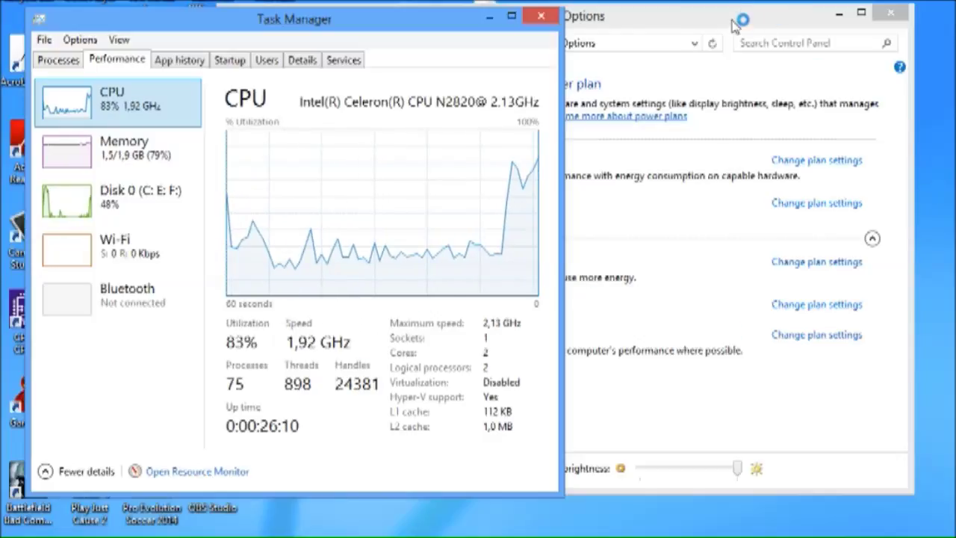
Step: Close the Power Options and Task Manager windows to clear the desktop
click(780, 20)
click(891, 13)
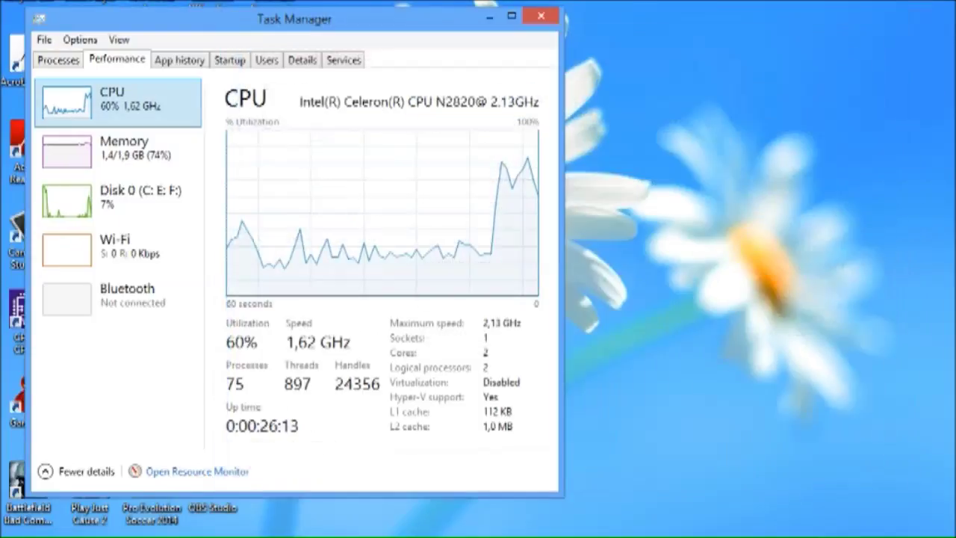
click(540, 15)
Step: Open Task Manager, reduce its CPU performance view to the graph only, and move it towards the middle of the desktop
right_click(561, 536)
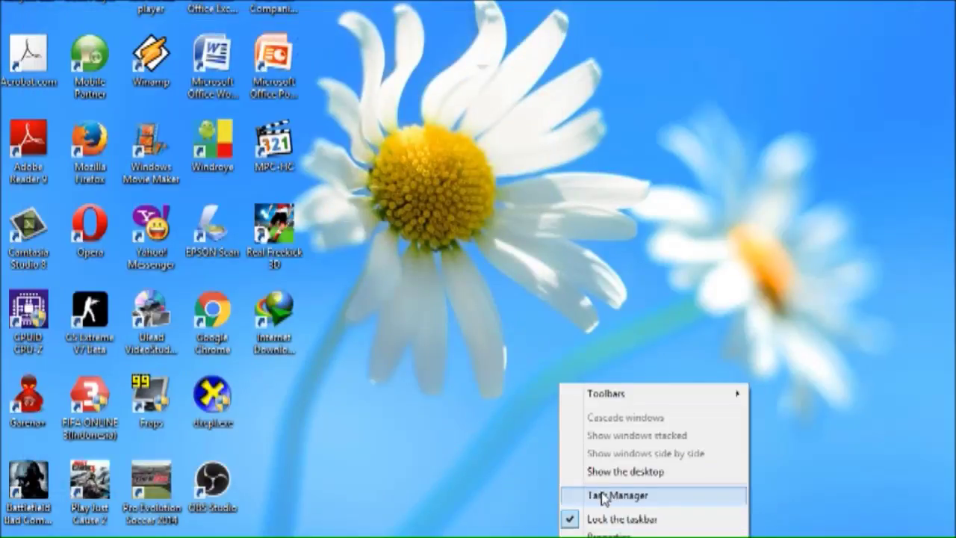
click(602, 498)
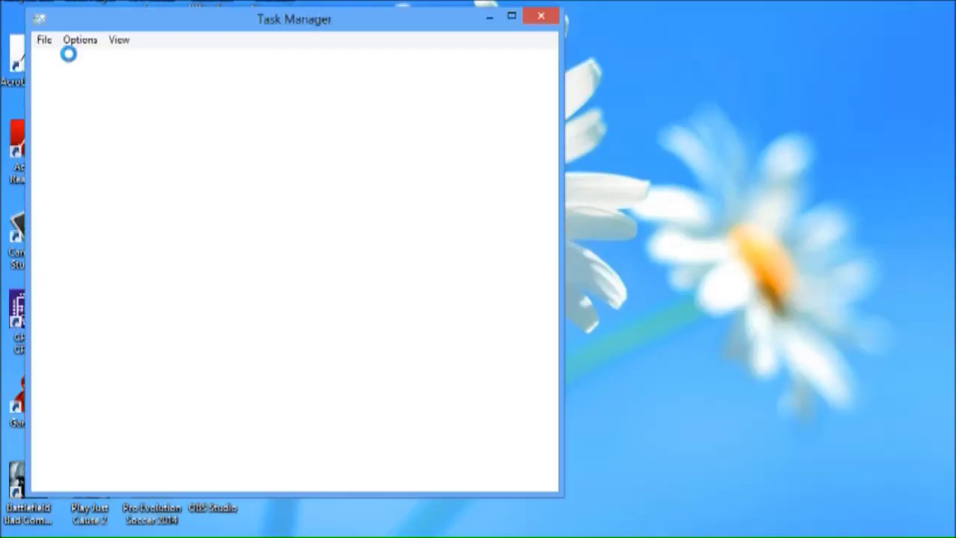
click(122, 57)
double_click(170, 177)
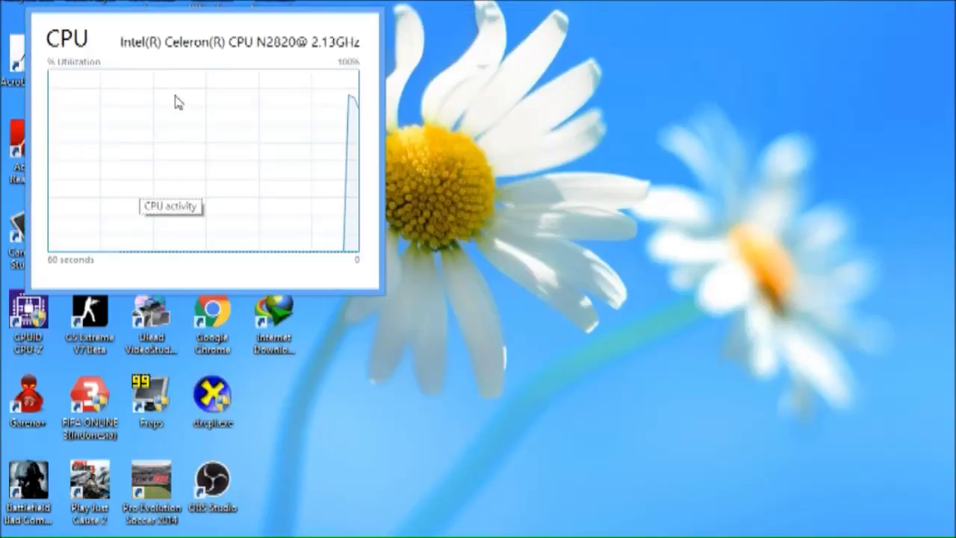
drag(170, 160, 374, 224)
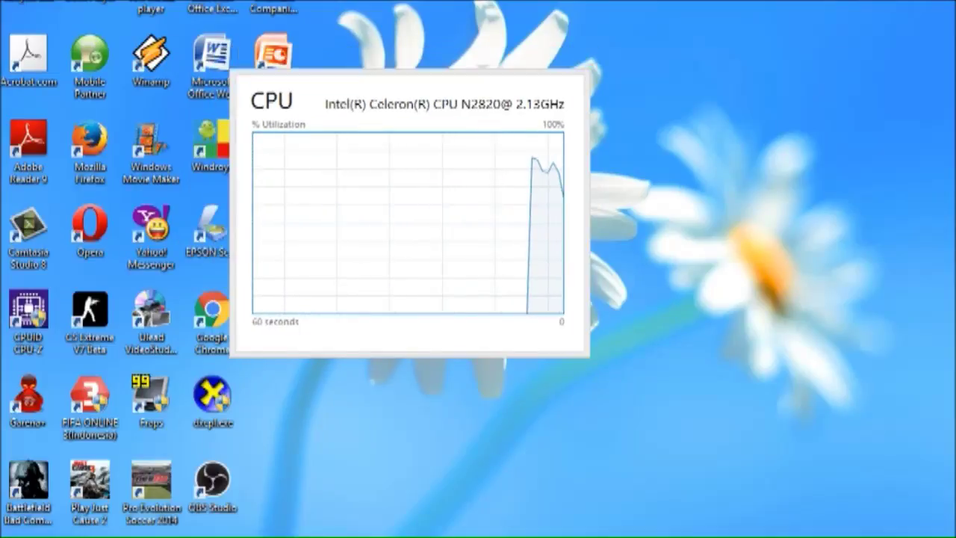
drag(346, 298, 352, 356)
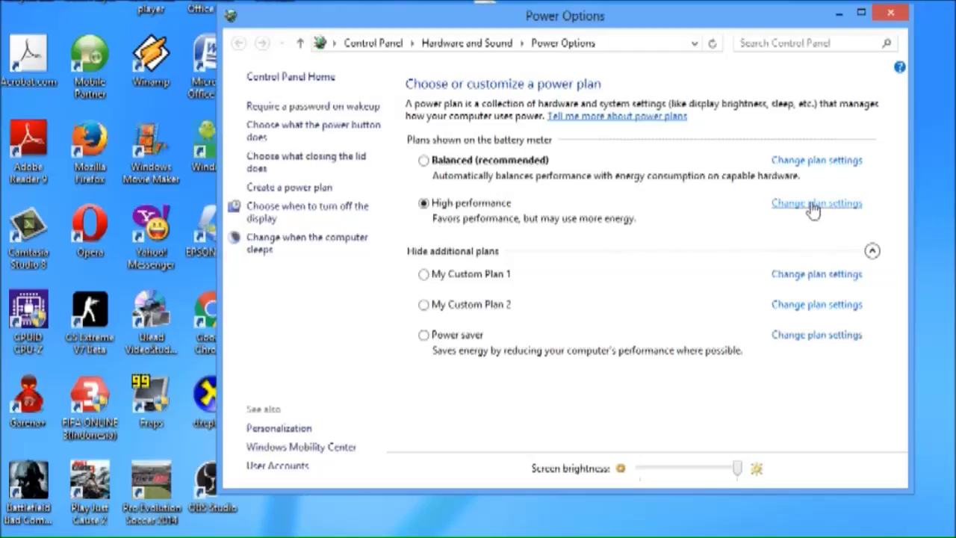
Step: Open the High performance plan's advanced settings and expand Minimum processor state under Processor power management
click(813, 212)
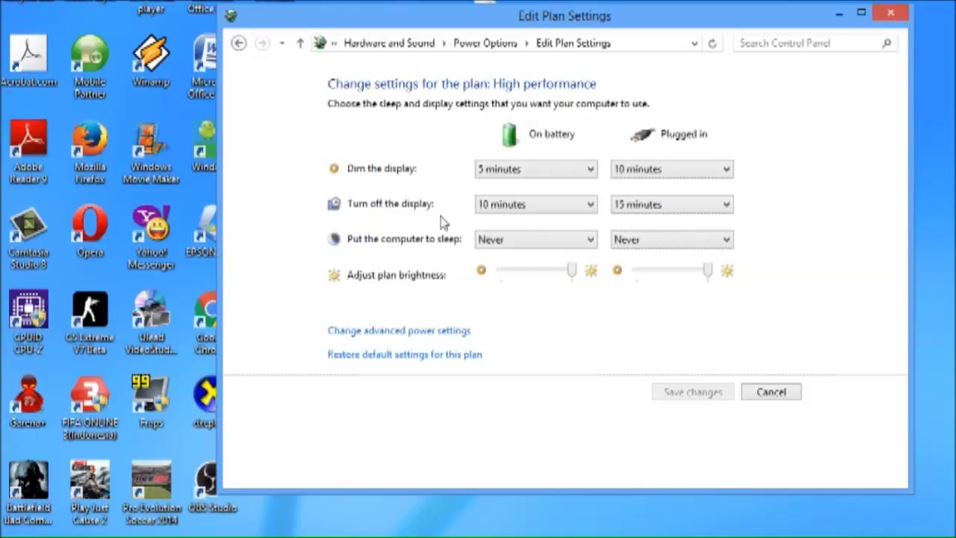
click(383, 331)
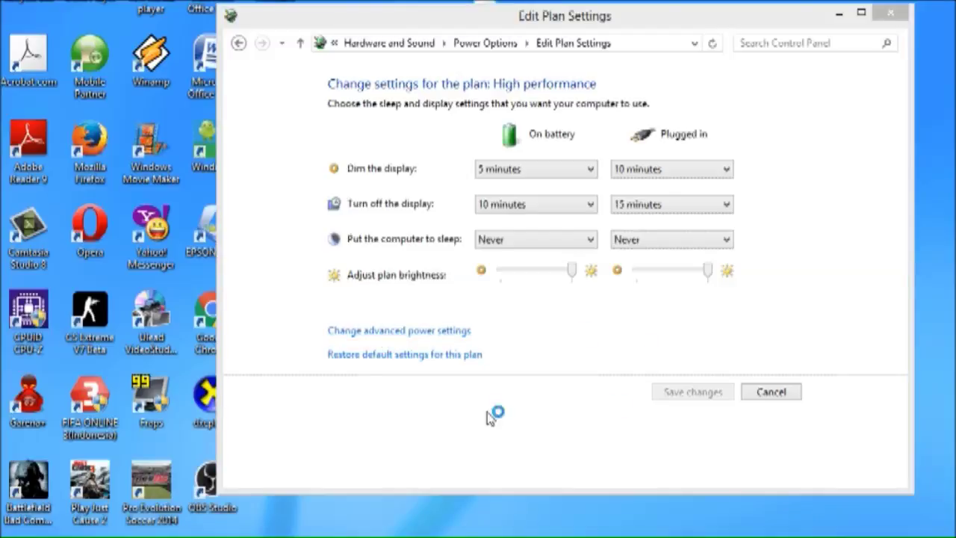
drag(327, 166, 328, 228)
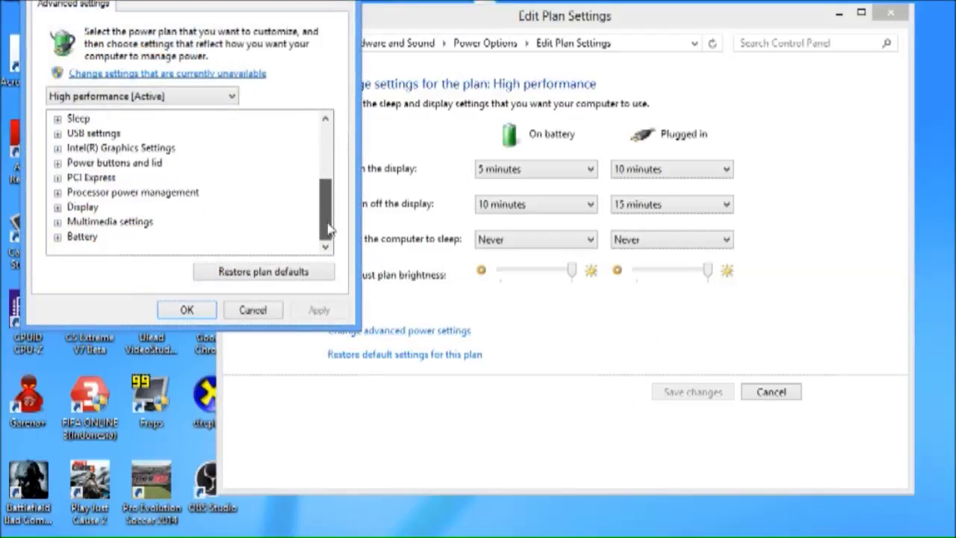
click(57, 193)
click(58, 193)
click(57, 193)
click(73, 208)
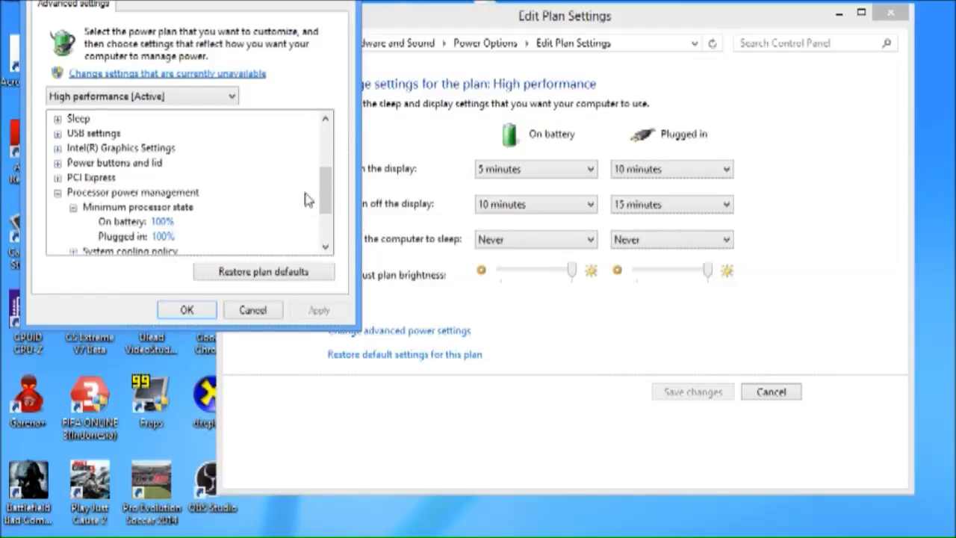
Step: Expand Maximum processor state, close the advanced settings, and leave the plan settings without saving
drag(326, 190, 326, 218)
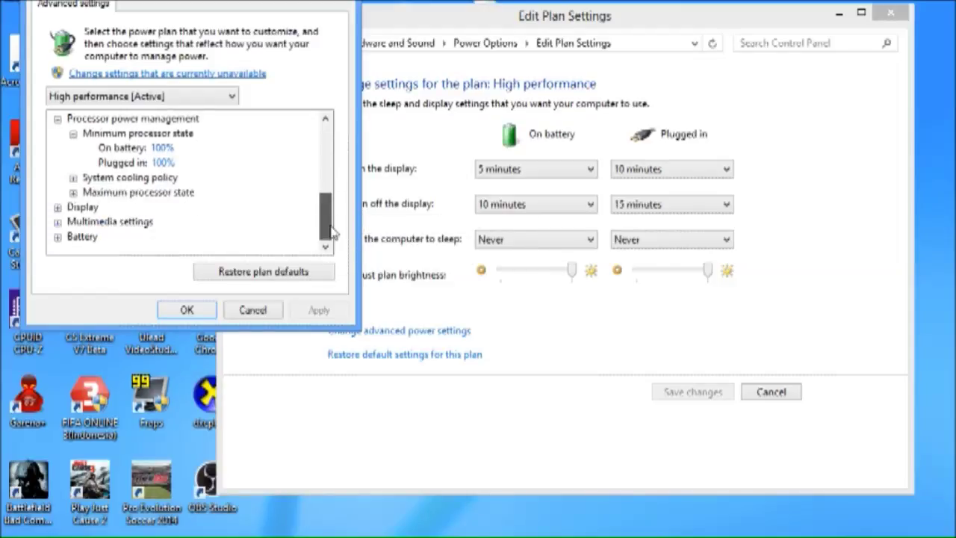
click(74, 192)
click(188, 310)
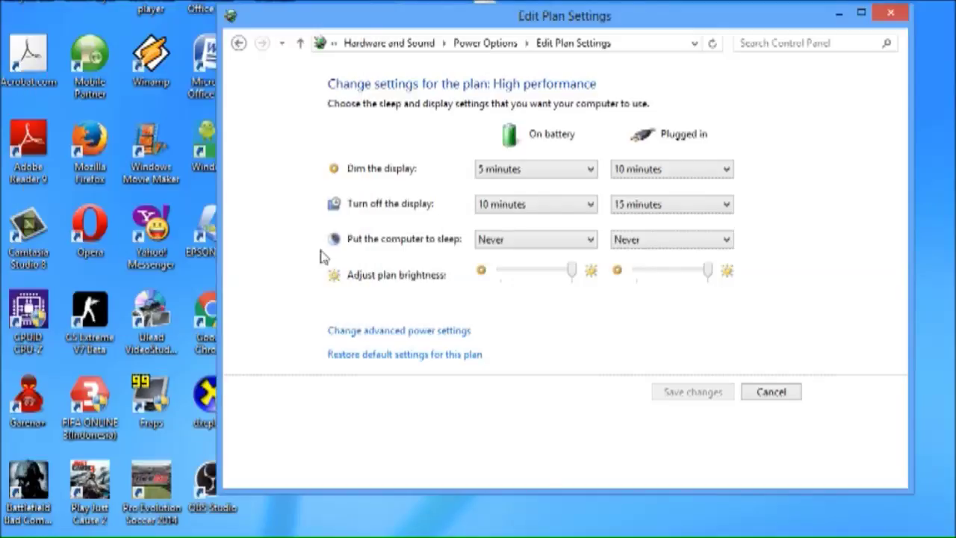
click(758, 392)
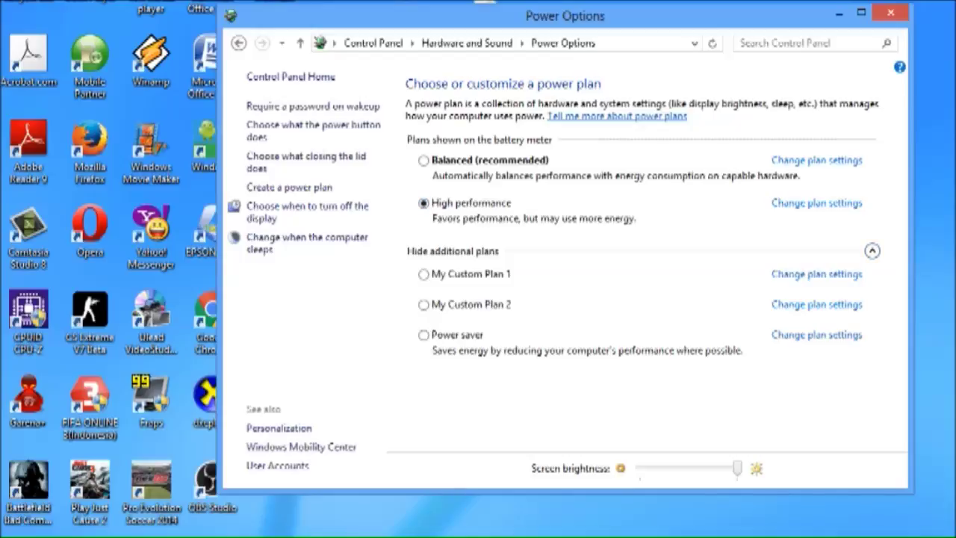
Step: Activate the My Custom Plan 1 power plan and restore Task Manager's full CPU performance view
click(514, 534)
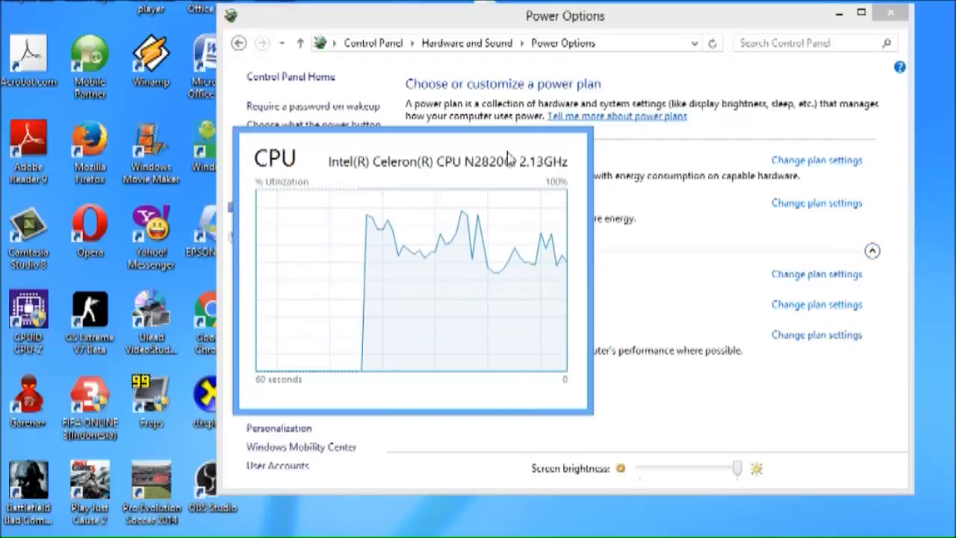
click(704, 267)
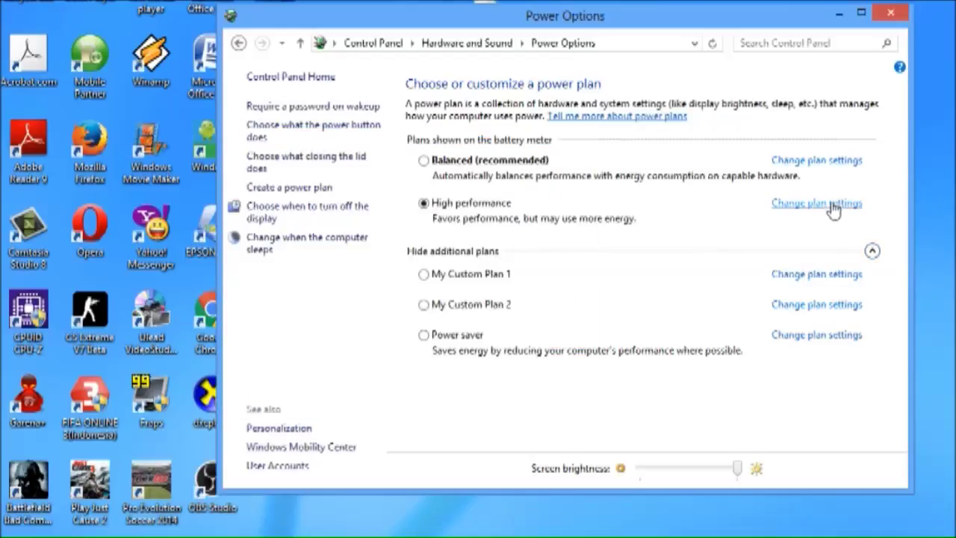
click(441, 281)
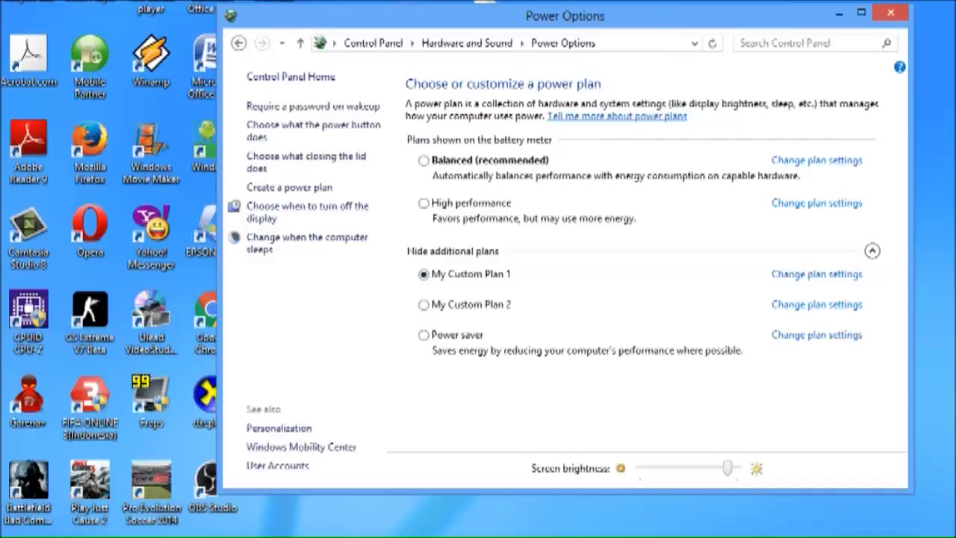
key(super+Down)
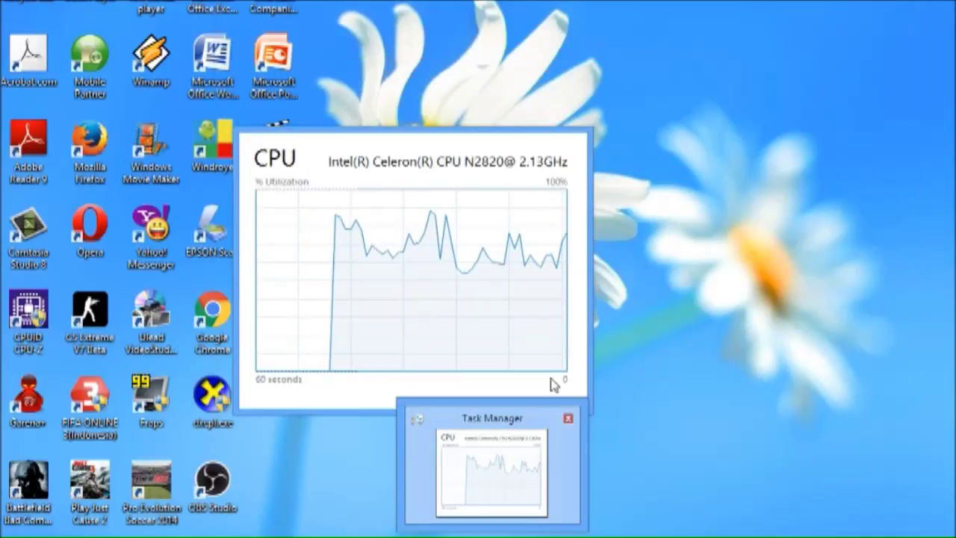
double_click(540, 202)
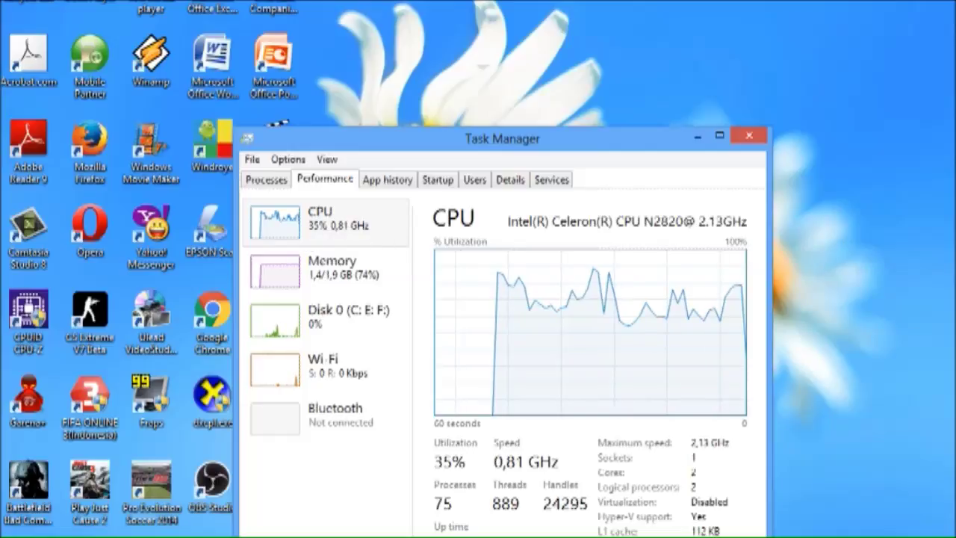
Step: Activate the High performance power plan and minimize Power Options to check the CPU speed in Task Manager
key(alt+Tab)
click(424, 202)
drag(463, 7, 448, 298)
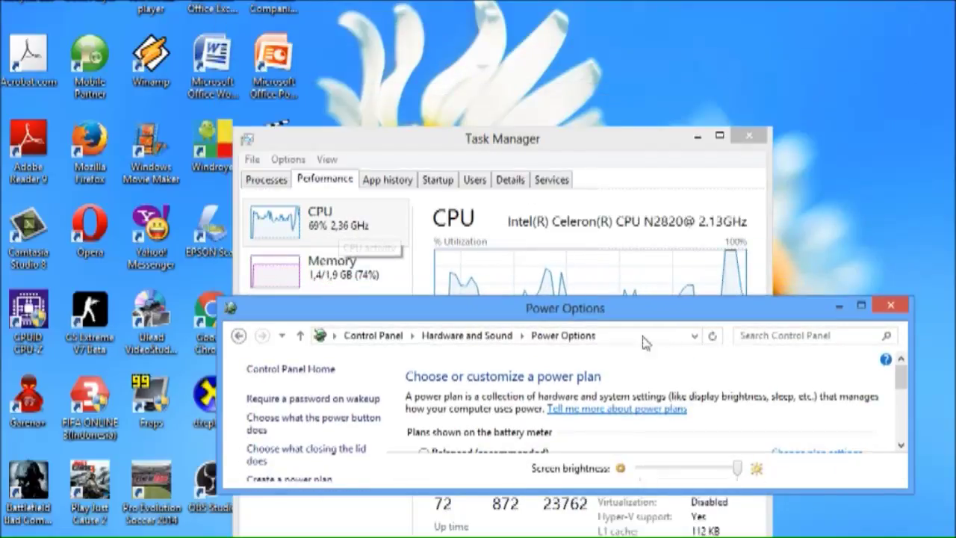
click(838, 306)
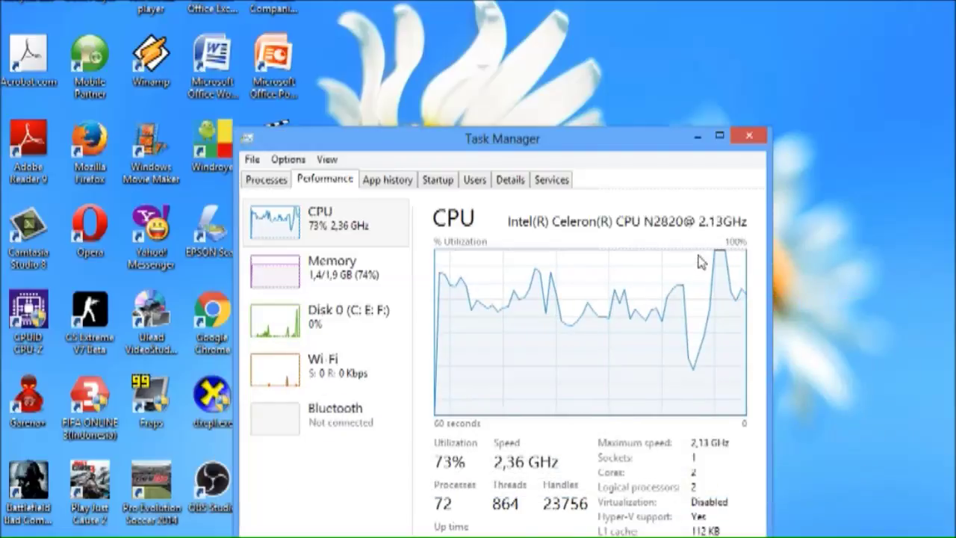
Step: Move the Task Manager window aside and enlarge the Power Options window to show every power plan
drag(600, 141, 759, 124)
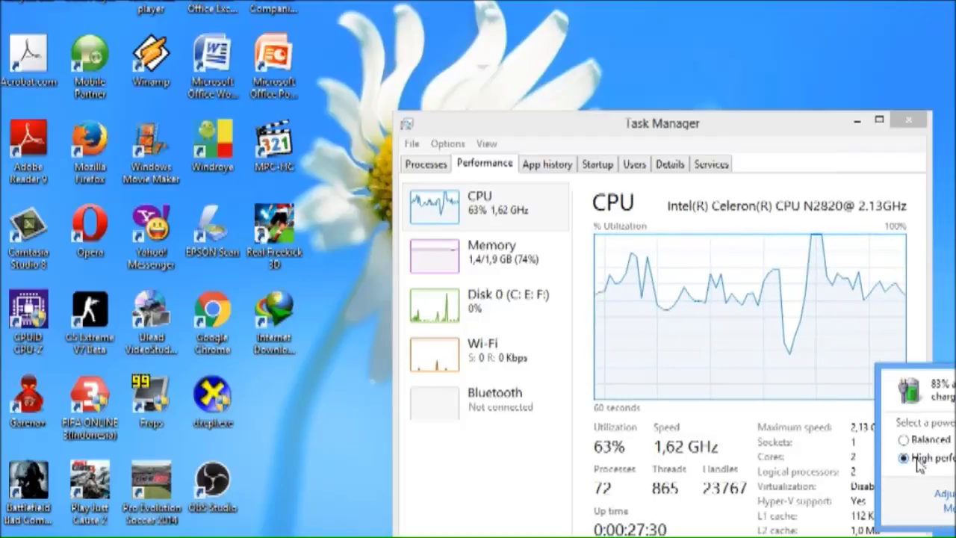
click(879, 321)
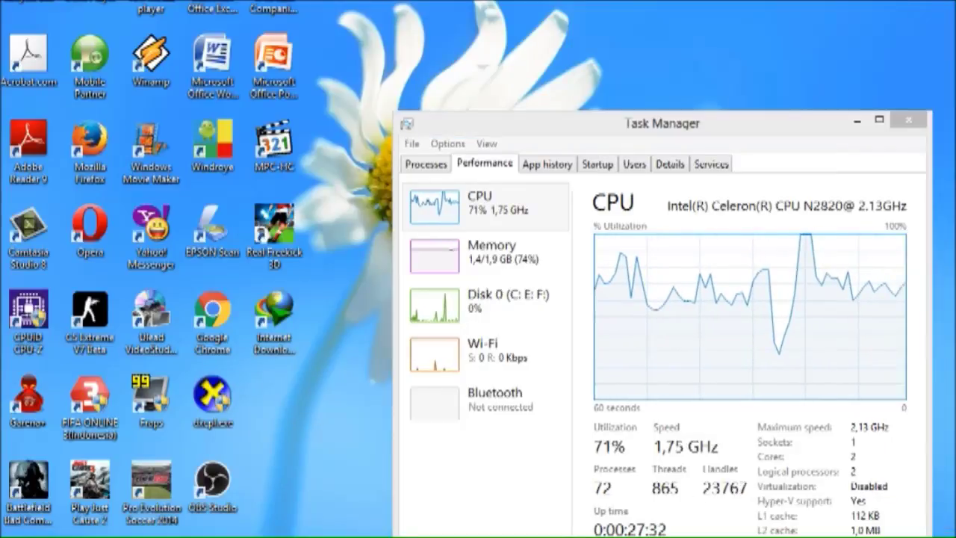
drag(531, 301, 564, 88)
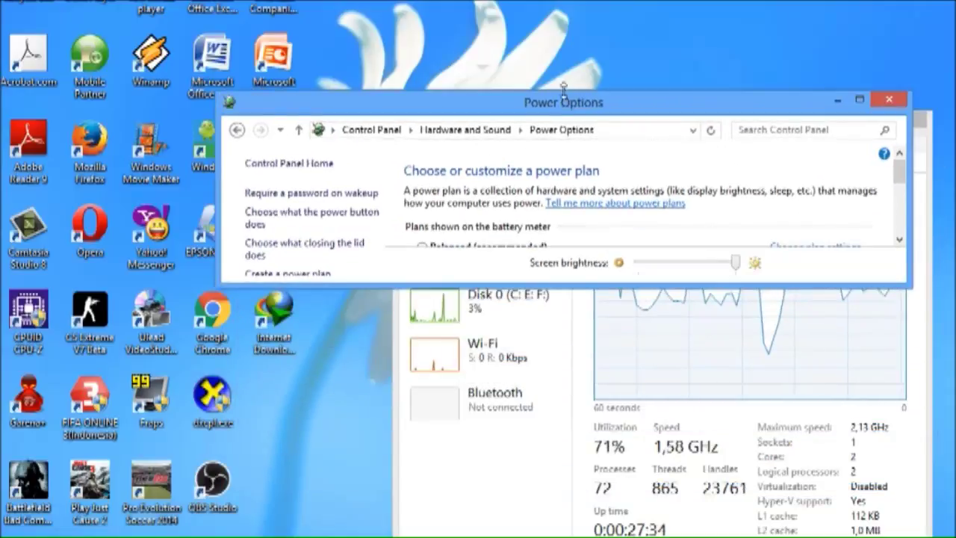
drag(561, 90, 563, 0)
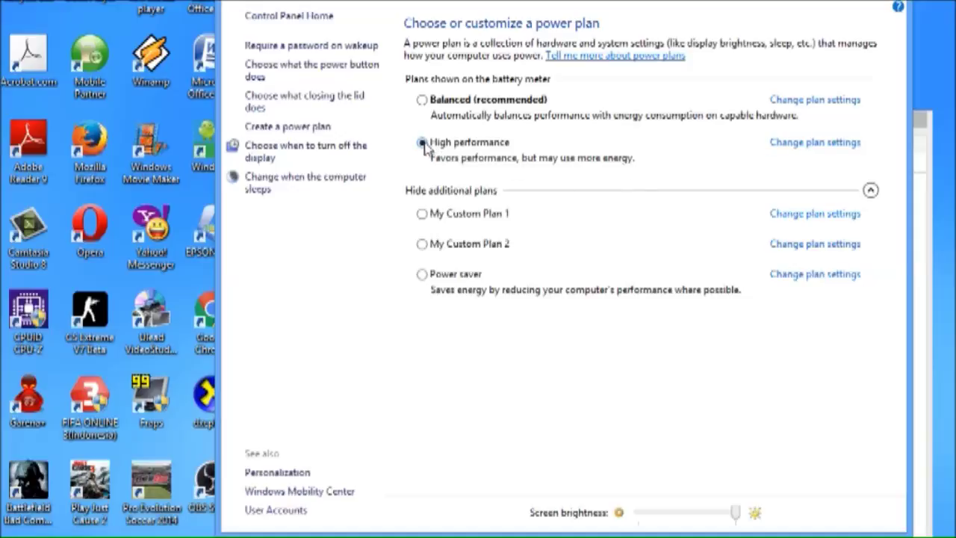
Step: Check the CPU speed in Task Manager and switch the active power plan to Balanced
click(921, 377)
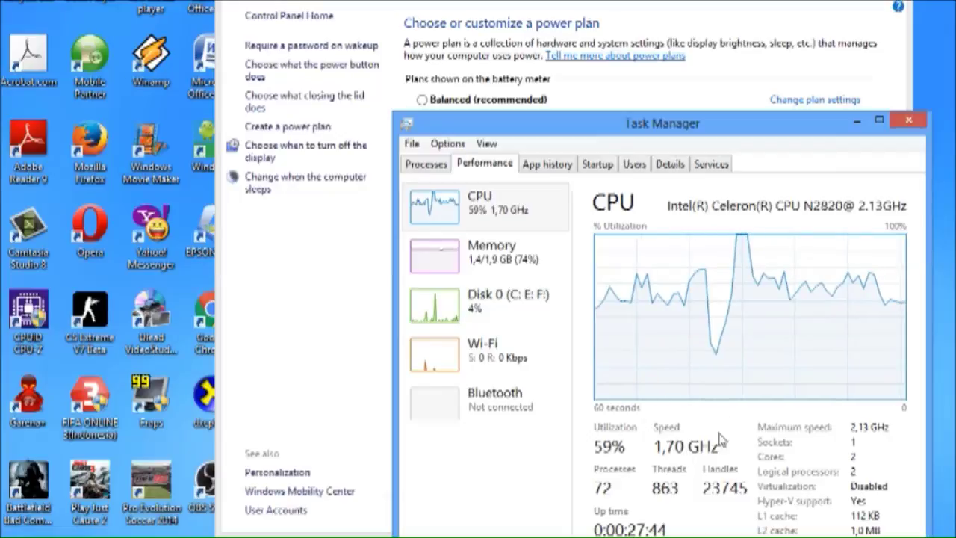
key(alt+Tab)
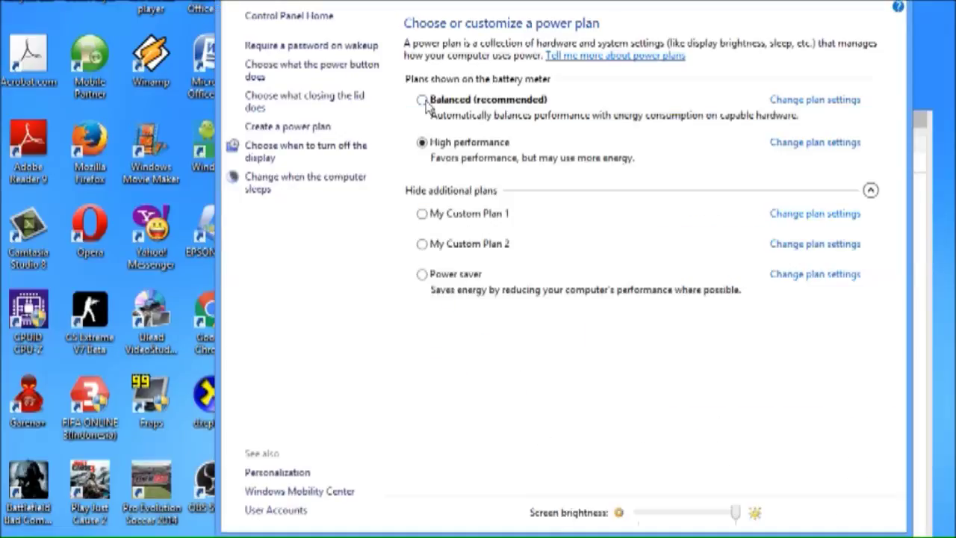
key(super+Down)
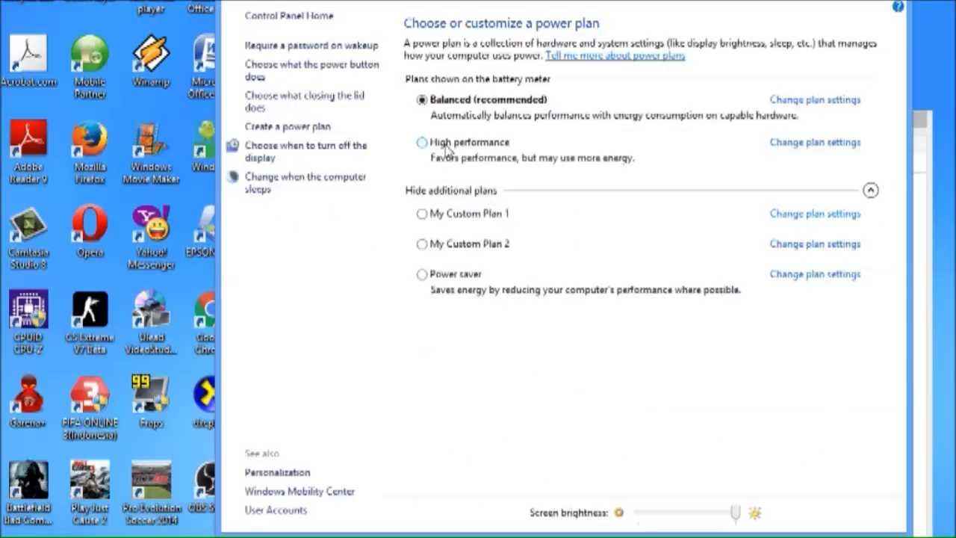
Step: Activate the High performance plan and open the on-battery and plugged-in minimum processor state values in its advanced settings
click(446, 145)
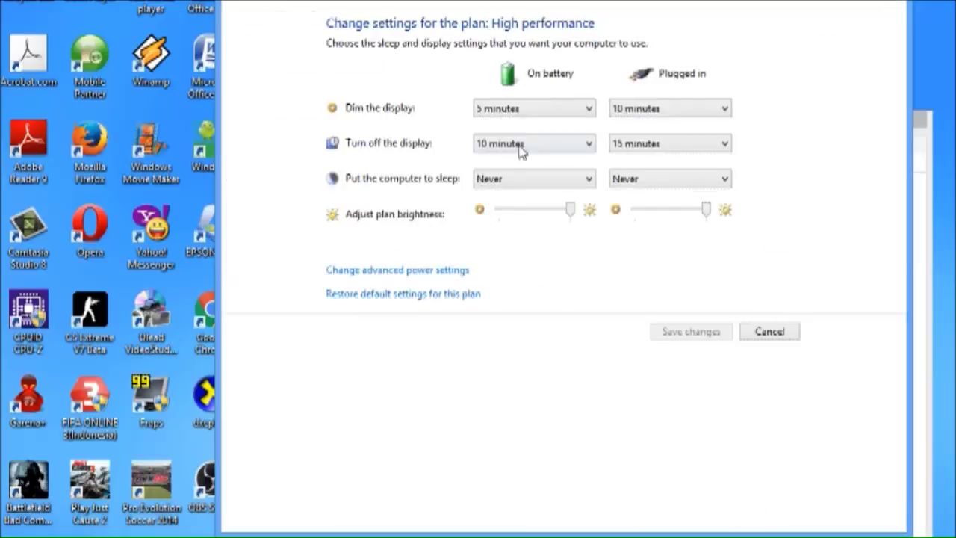
click(435, 273)
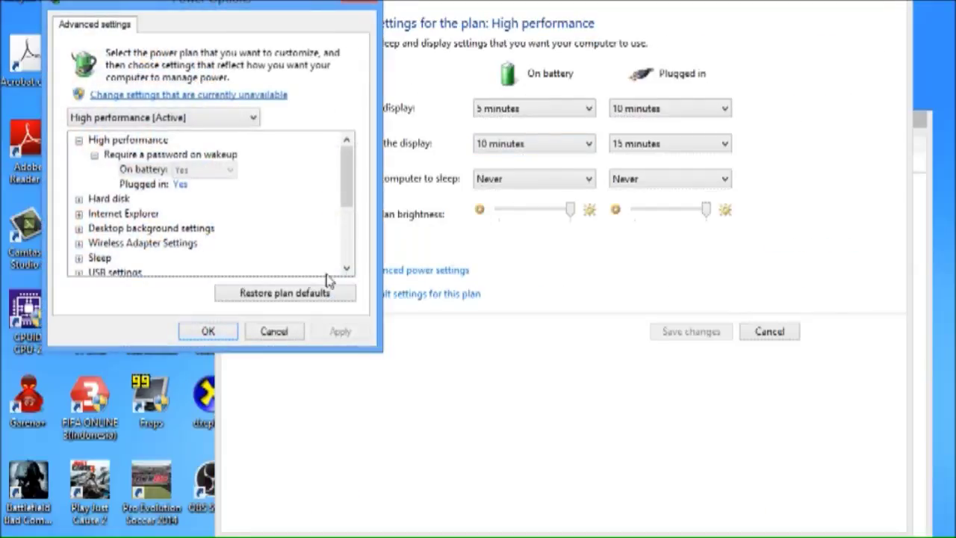
scroll(348, 207, down, 3)
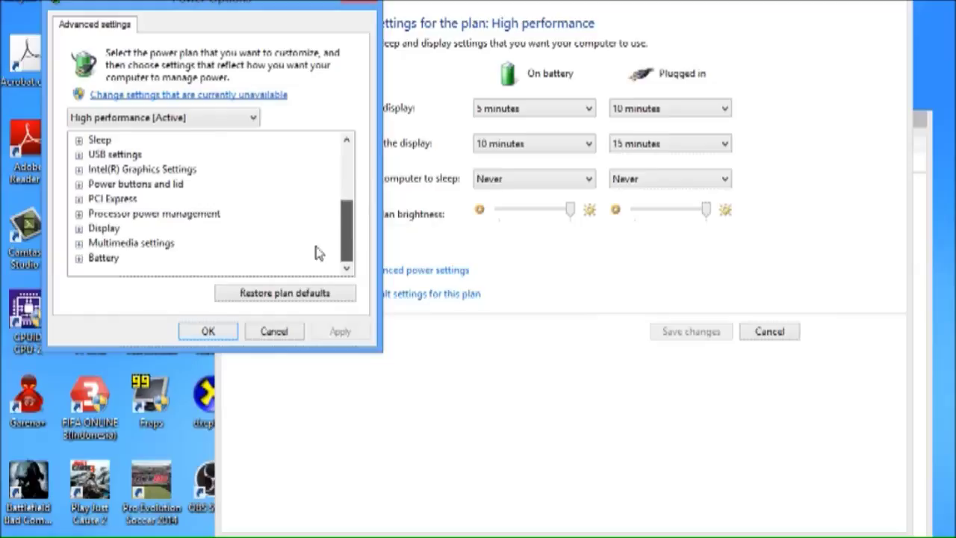
click(79, 214)
click(95, 228)
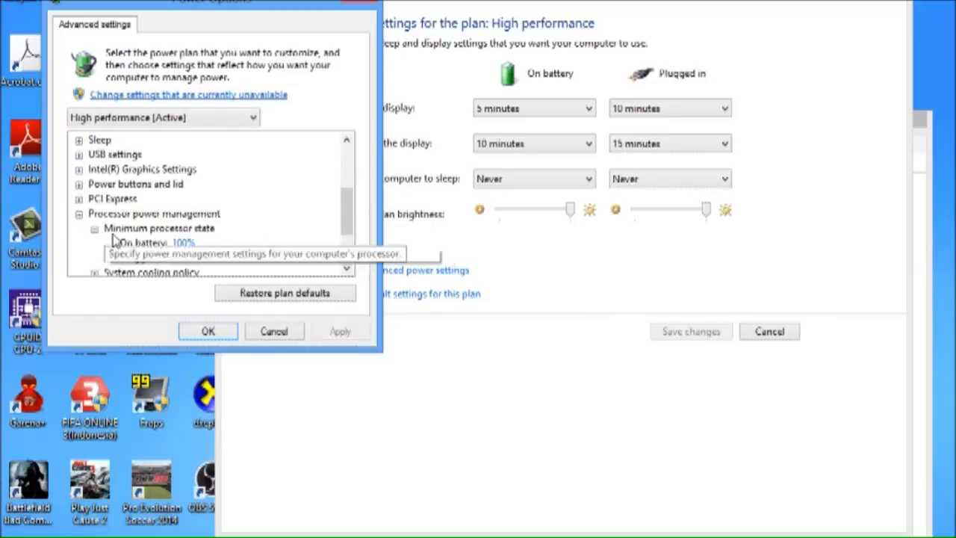
click(177, 243)
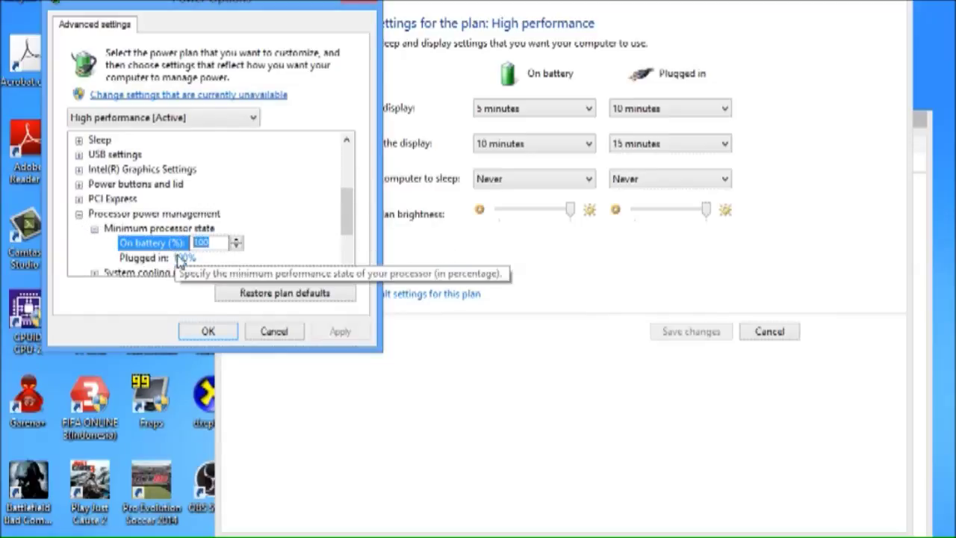
click(183, 258)
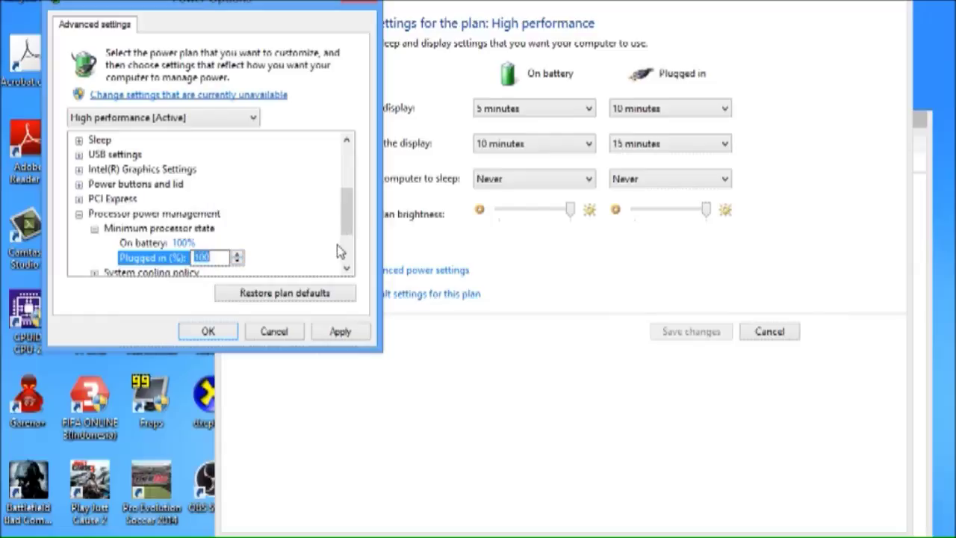
Step: Open the maximum processor state values under Processor power management and apply the High performance plan's advanced settings
scroll(340, 251, down, 2)
click(158, 216)
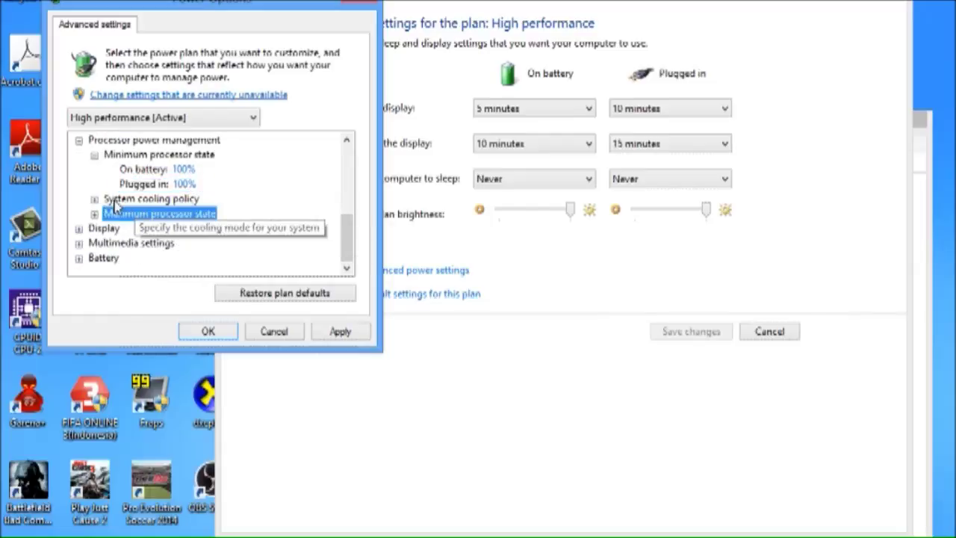
click(94, 213)
click(182, 228)
drag(220, 228, 156, 231)
click(187, 241)
click(193, 228)
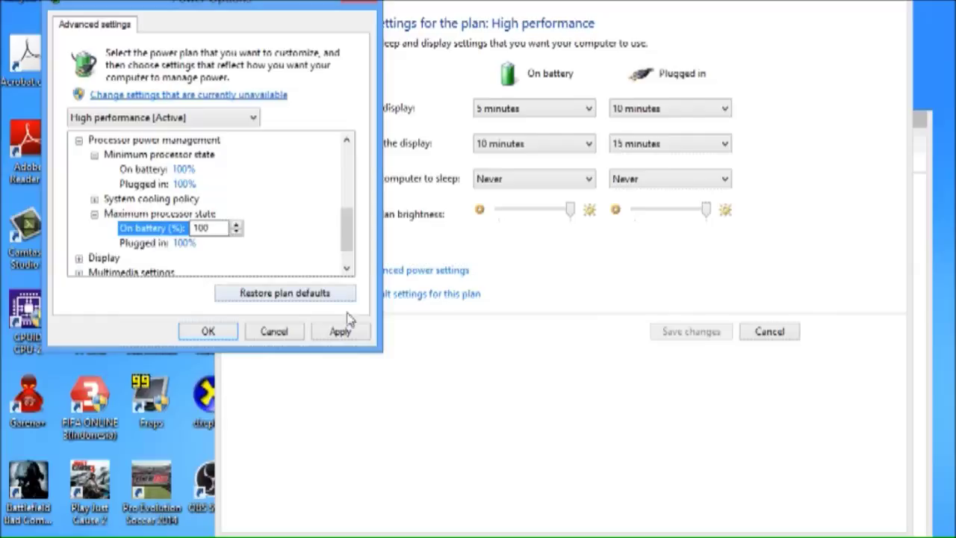
click(345, 330)
click(208, 331)
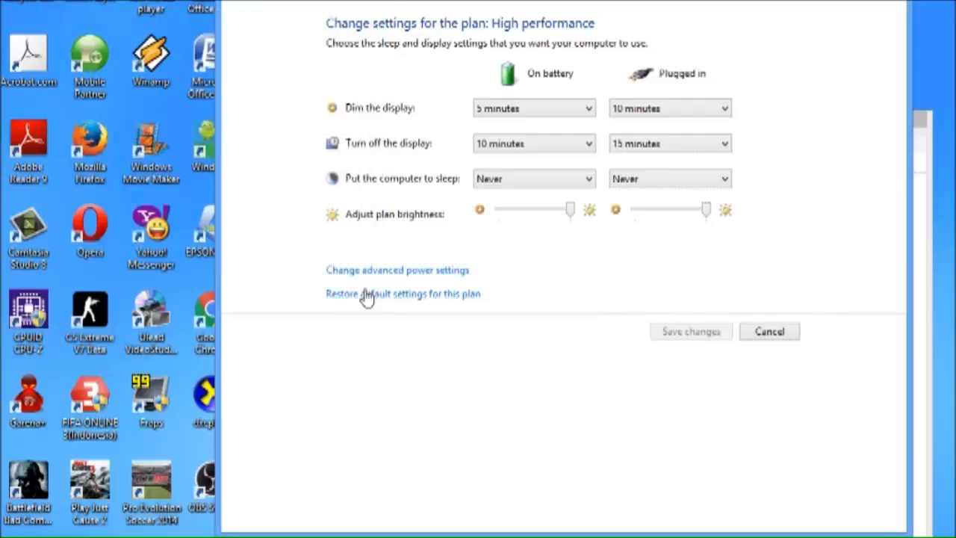
Step: Switch Task Manager to its compact summary view and check the CPU speed with the Power Options window hidden
key(ctrl+shift+Escape)
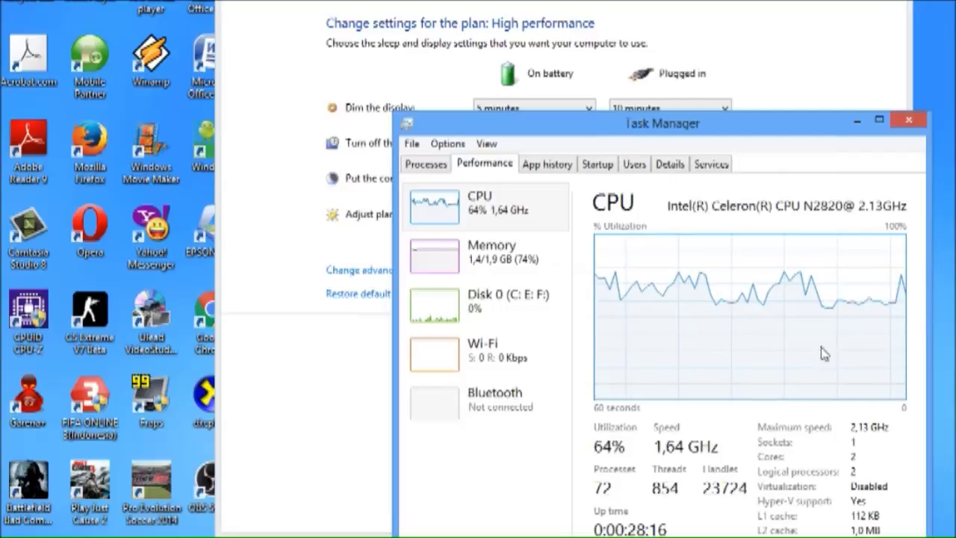
double_click(501, 217)
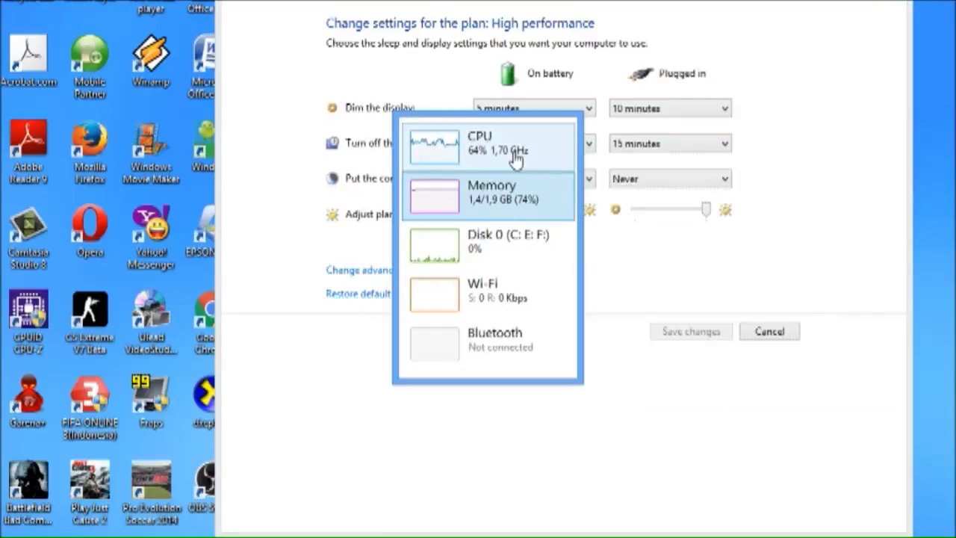
click(646, 297)
click(554, 536)
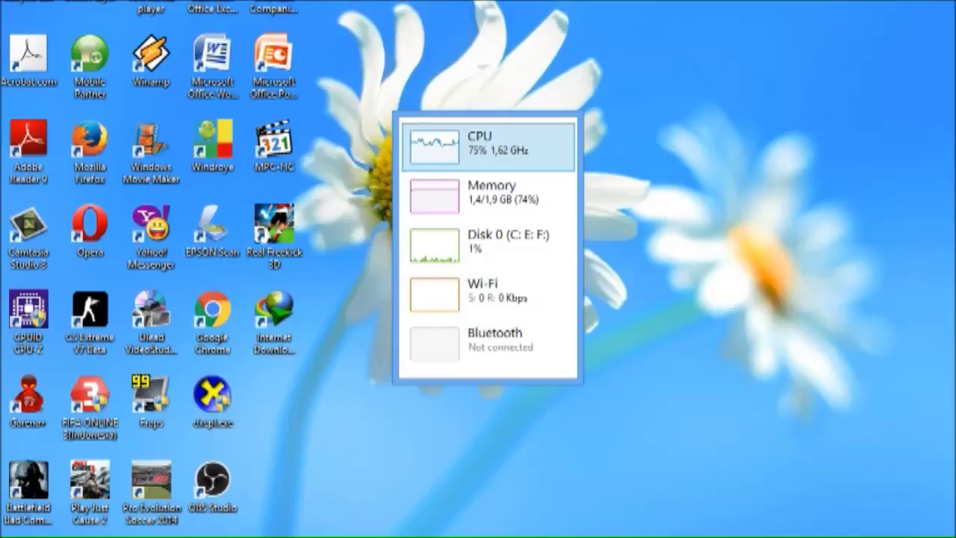
click(554, 536)
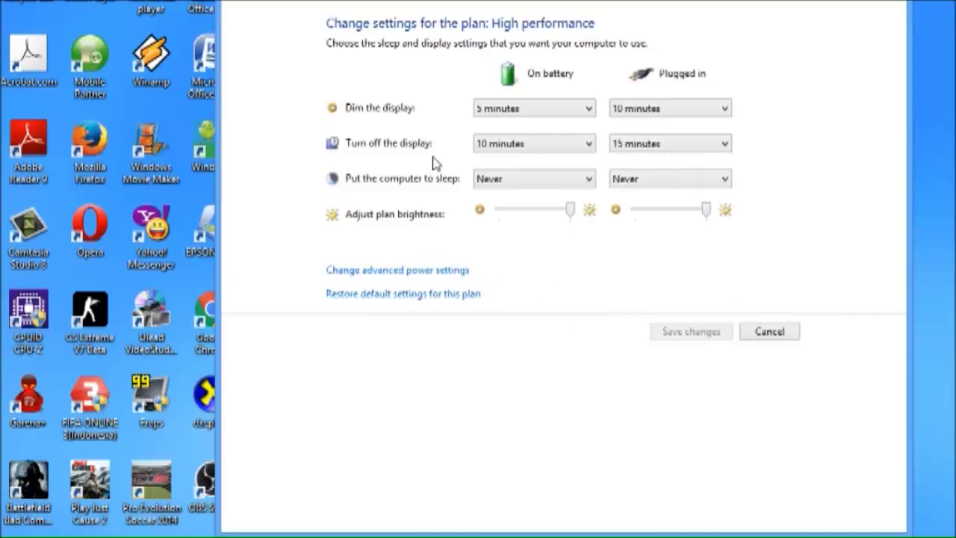
Step: Activate My Custom Plan 1 and restore the default settings of the High performance plan
click(788, 333)
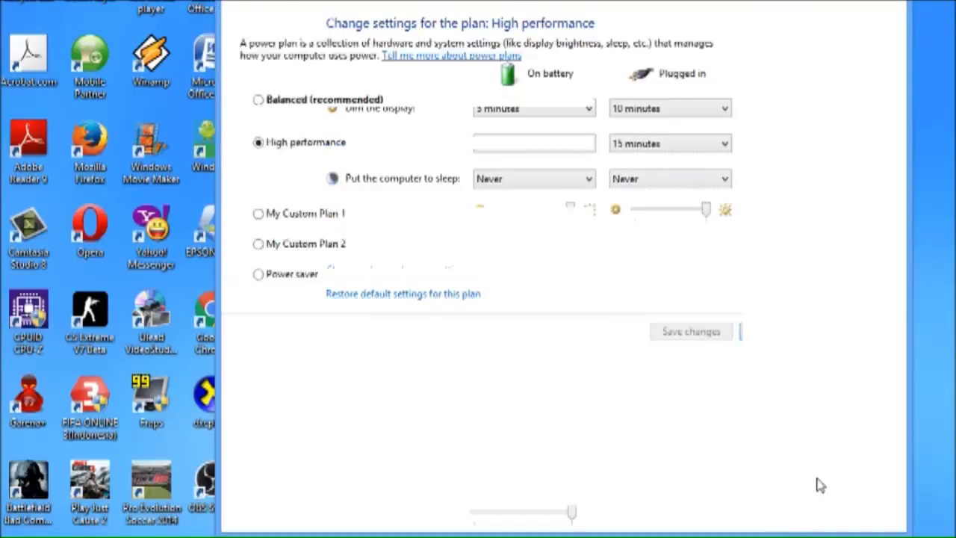
click(460, 215)
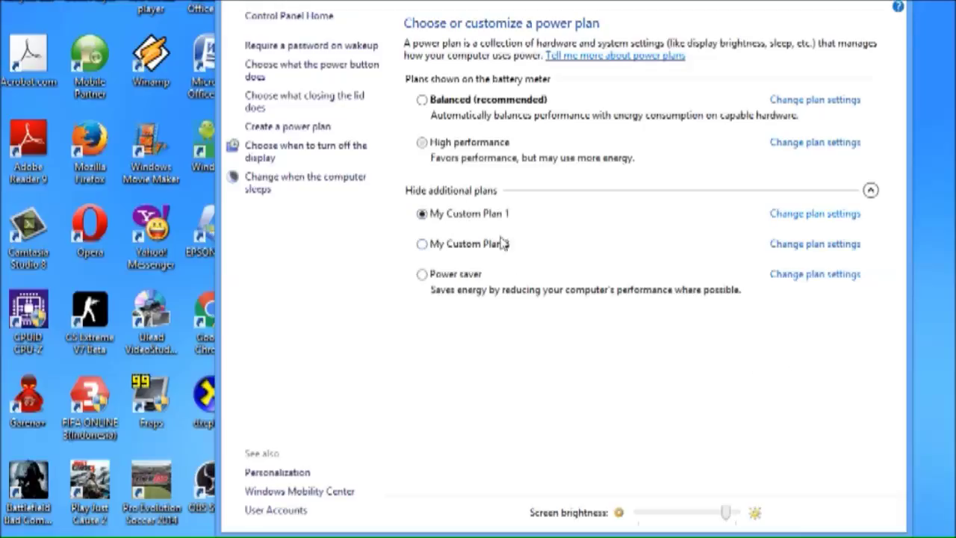
click(807, 142)
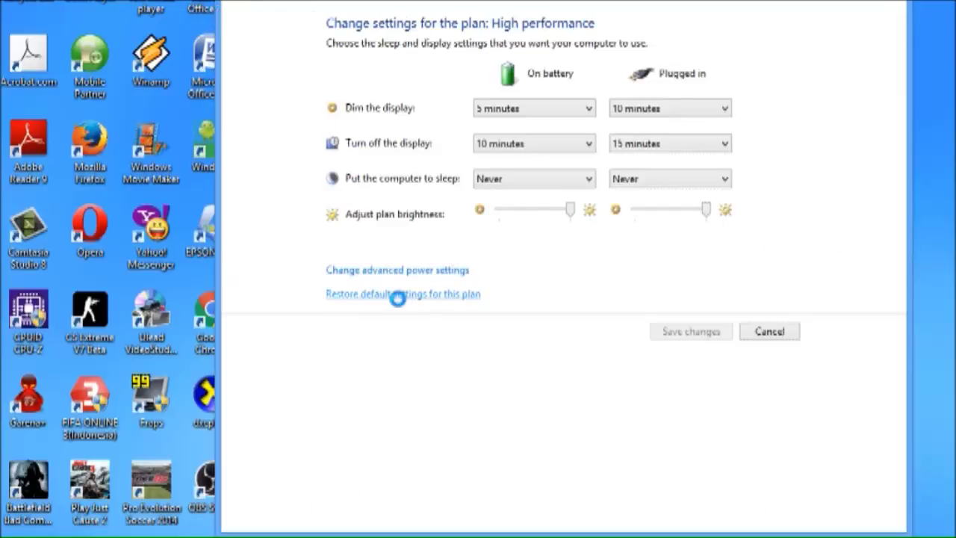
click(604, 270)
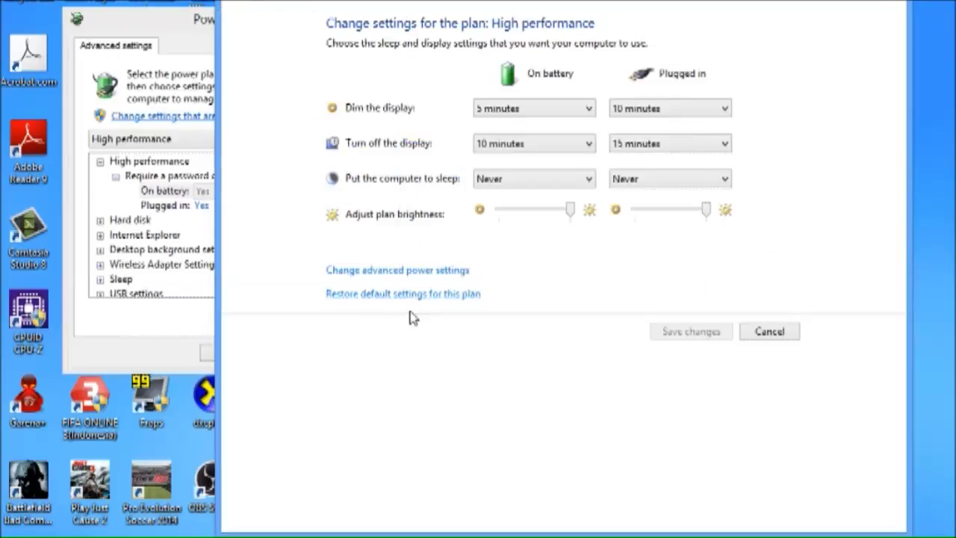
click(417, 294)
click(602, 271)
Step: Check the minimum processor state in the High performance plan's advanced settings and restore the plan defaults there
click(371, 276)
drag(367, 207, 374, 265)
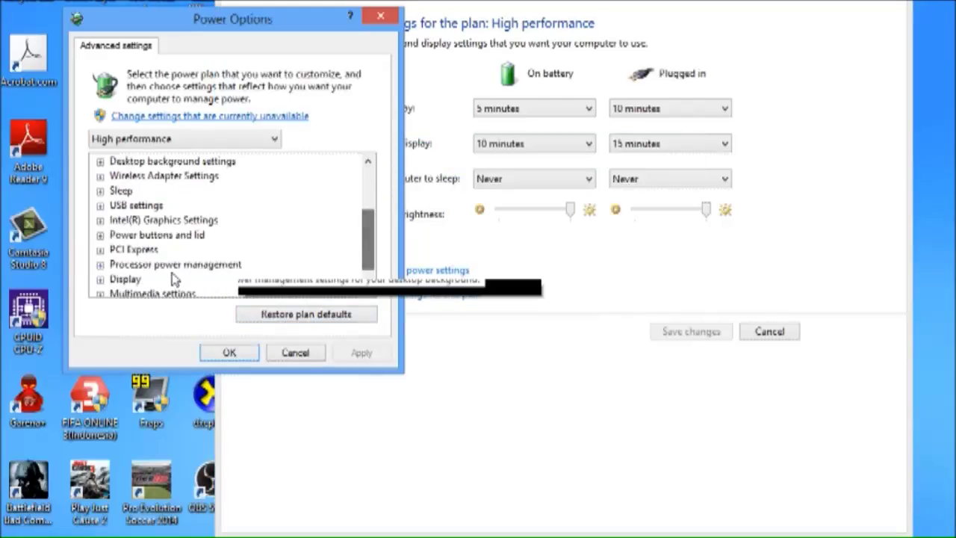
click(100, 261)
click(115, 250)
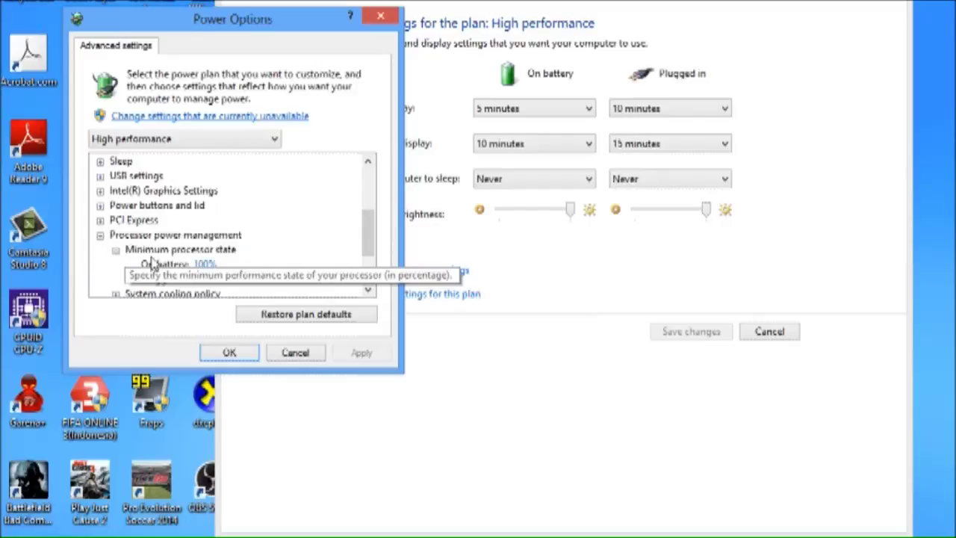
click(306, 314)
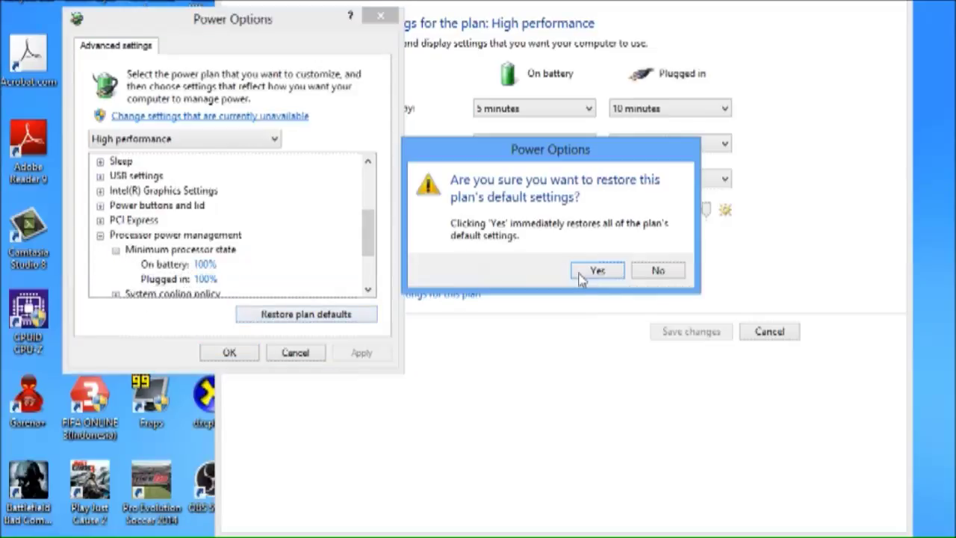
click(582, 275)
Step: Set the High performance plan's on-battery minimum processor state to 100%
drag(369, 226, 366, 284)
click(100, 250)
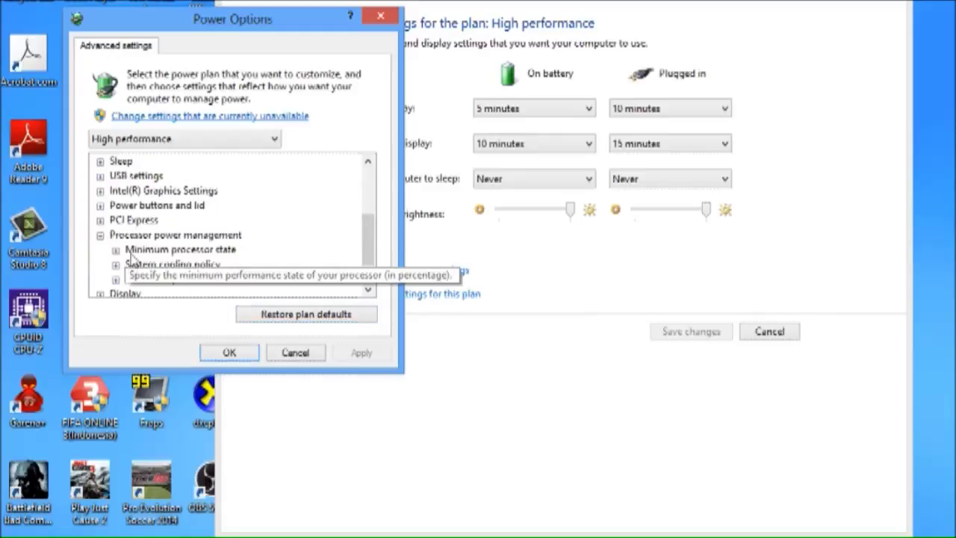
click(115, 249)
click(206, 266)
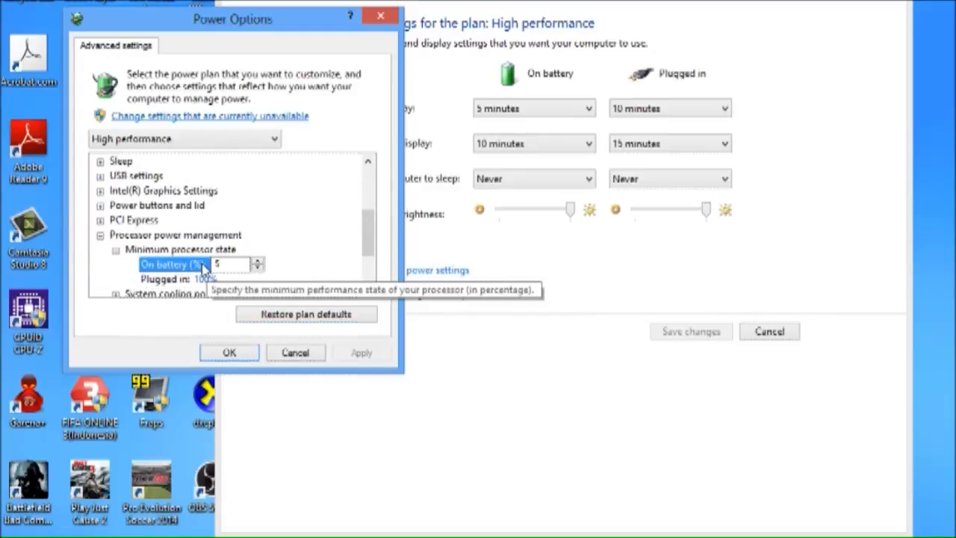
click(216, 252)
click(208, 266)
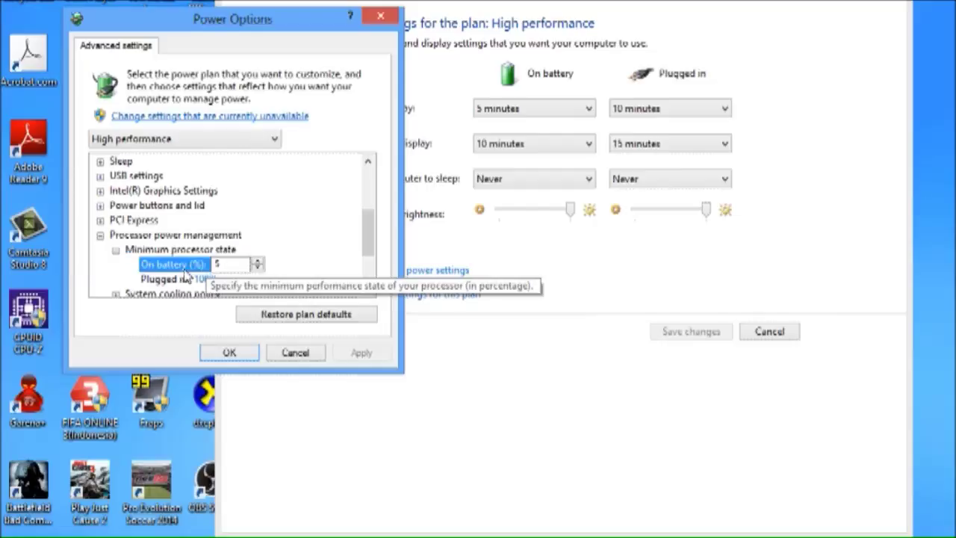
key(BackSpace)
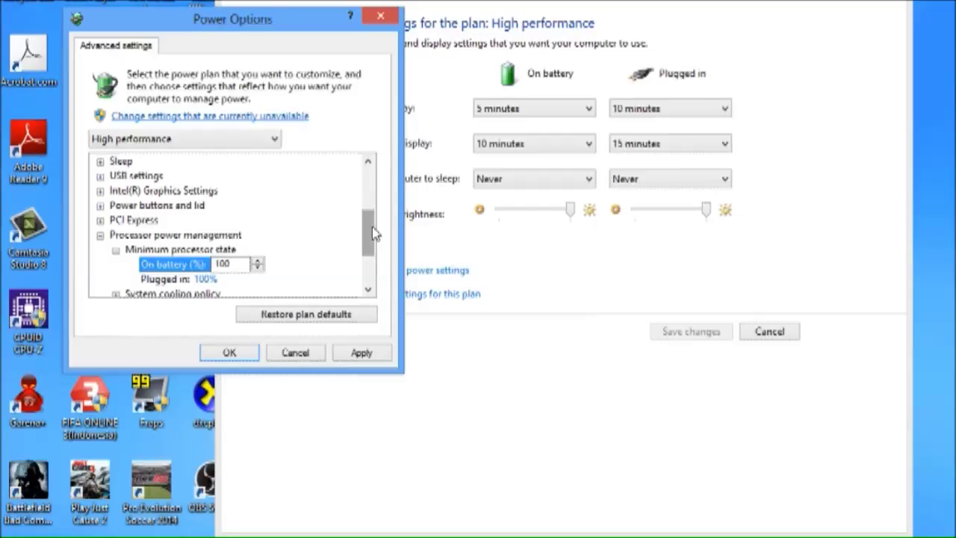
Step: Check the maximum processor state values, then apply the advanced settings and close their dialog
scroll(369, 249, down, 2)
click(116, 235)
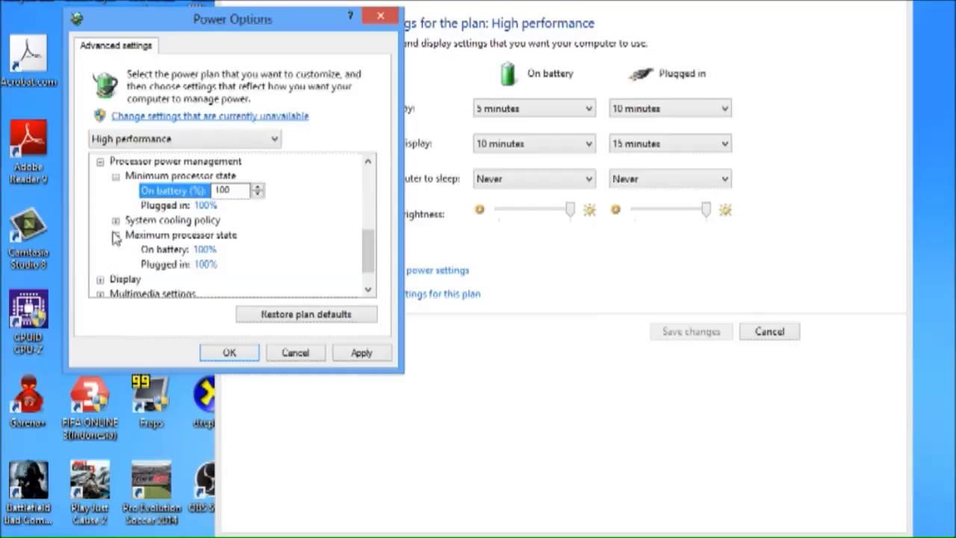
click(342, 353)
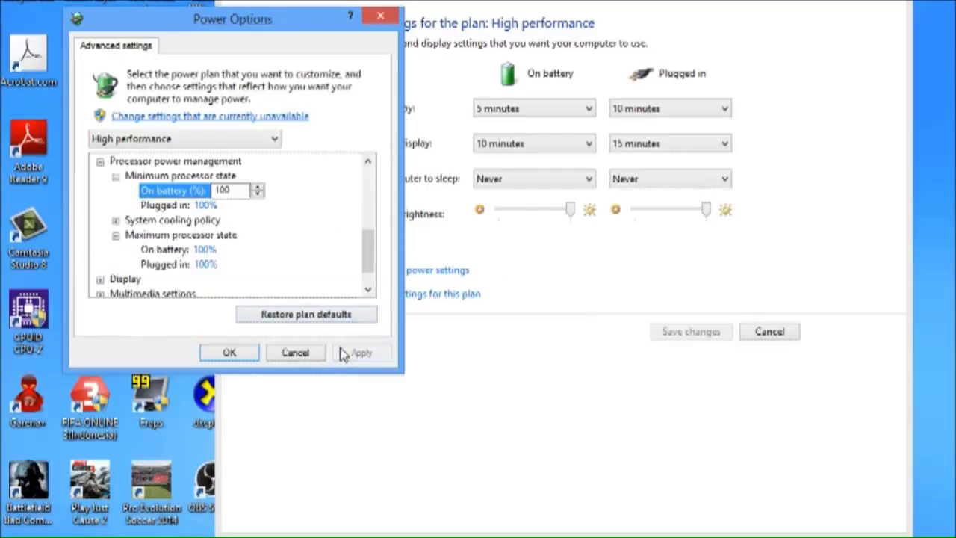
click(233, 355)
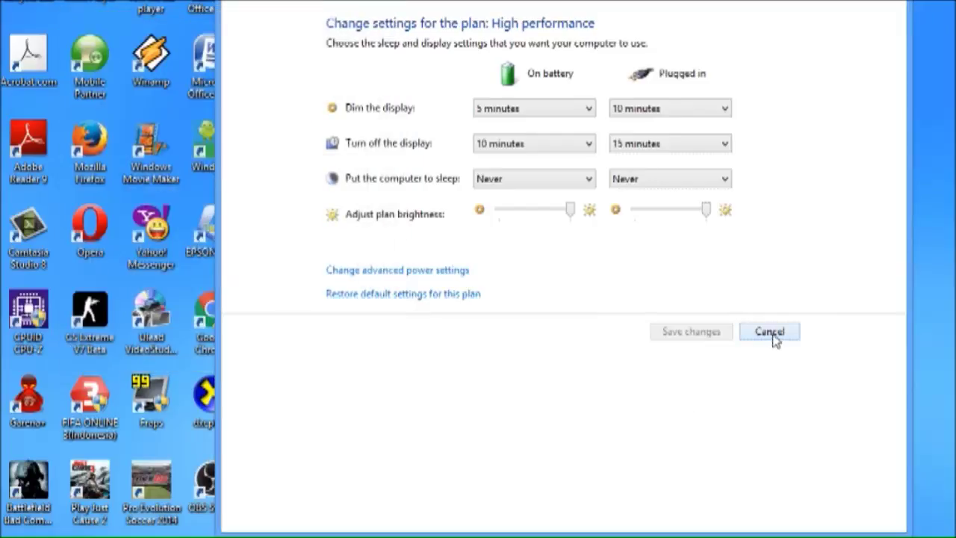
Step: Activate the High performance plan and move the Power Options window aside to check the CPU speed in Task Manager
click(758, 336)
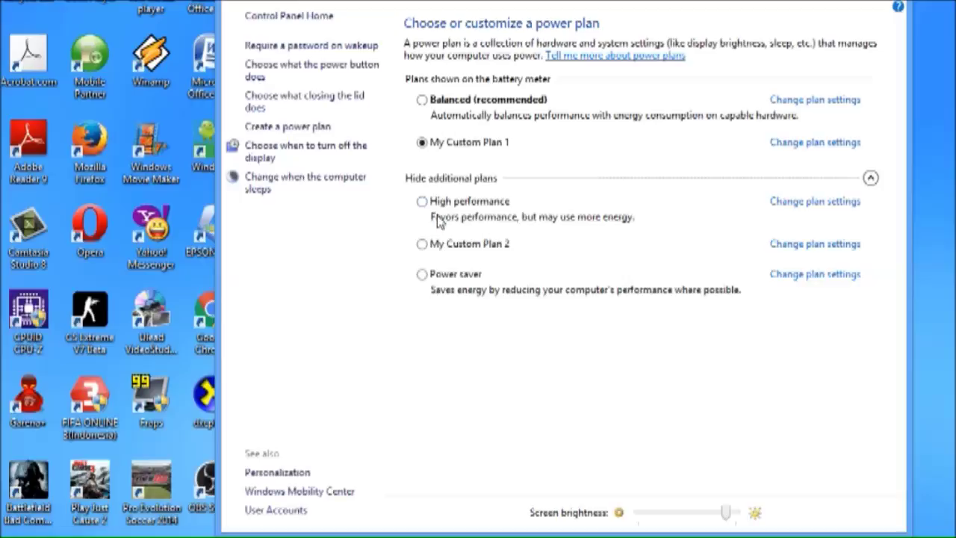
click(423, 204)
drag(494, 1, 712, 307)
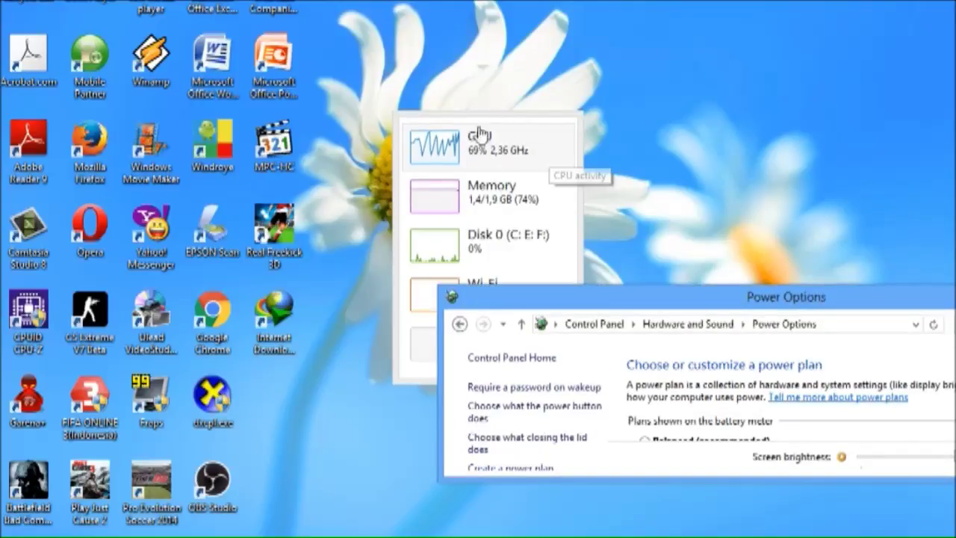
click(556, 179)
click(422, 161)
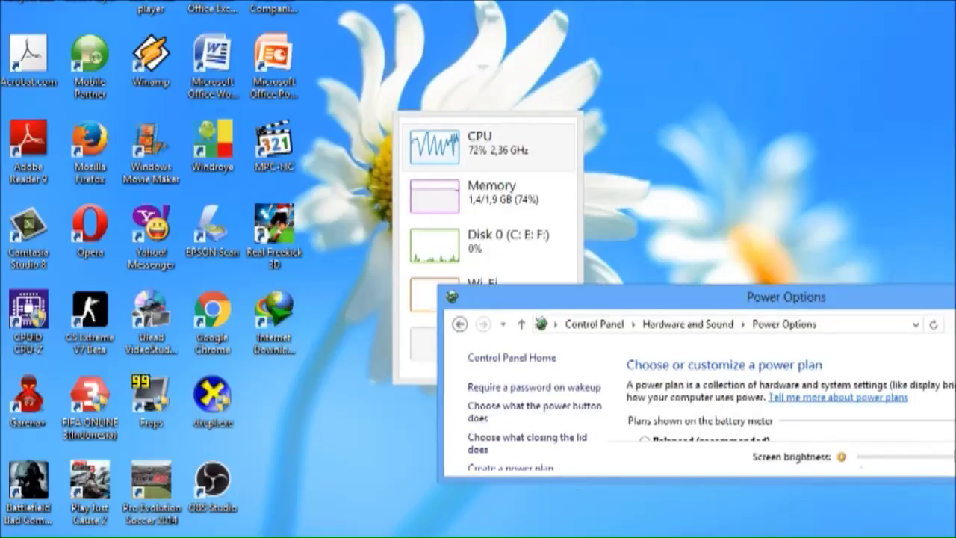
mouse_move(390, 533)
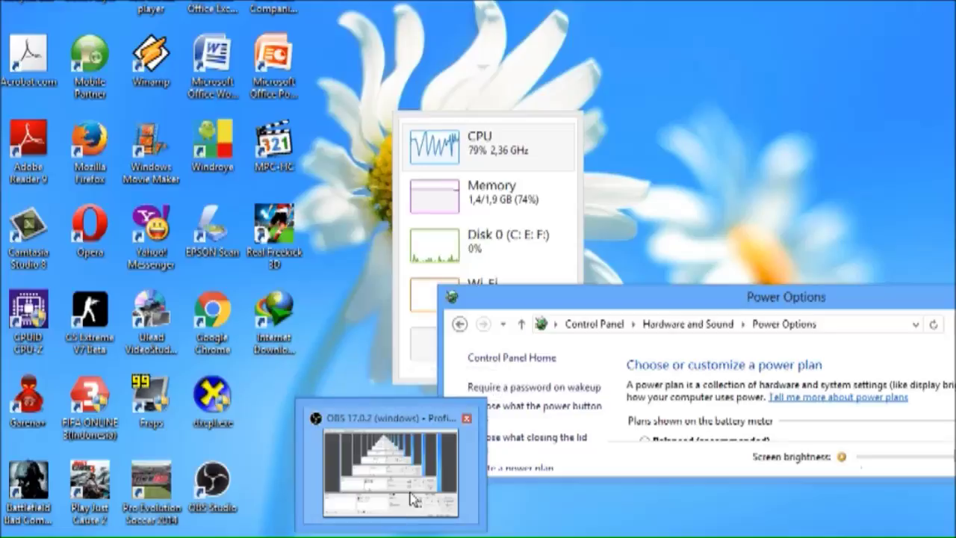
mouse_move(416, 500)
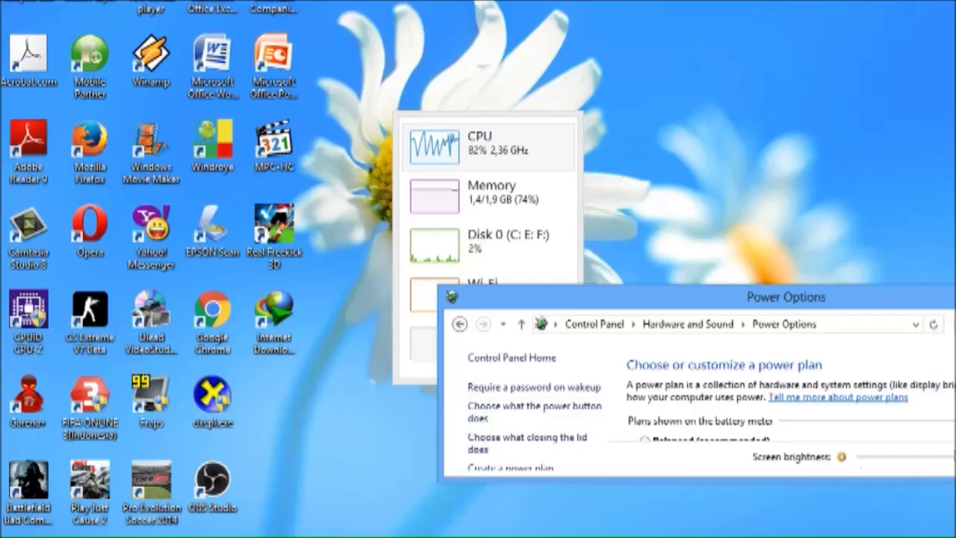